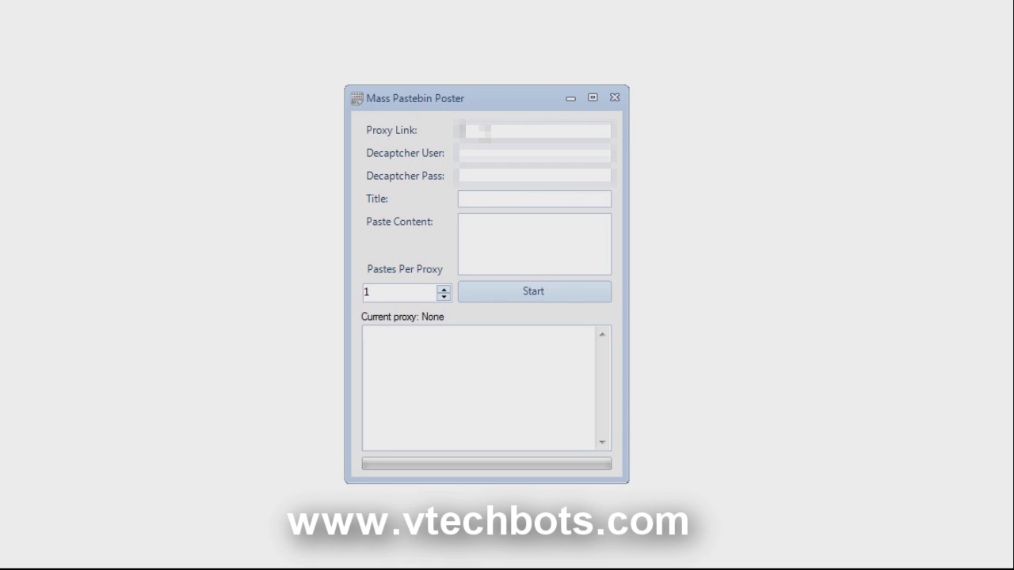
Paste the proxy list URL into the Proxy Link field and select it to verify
{"action": "key", "text": "ctrl+v"}
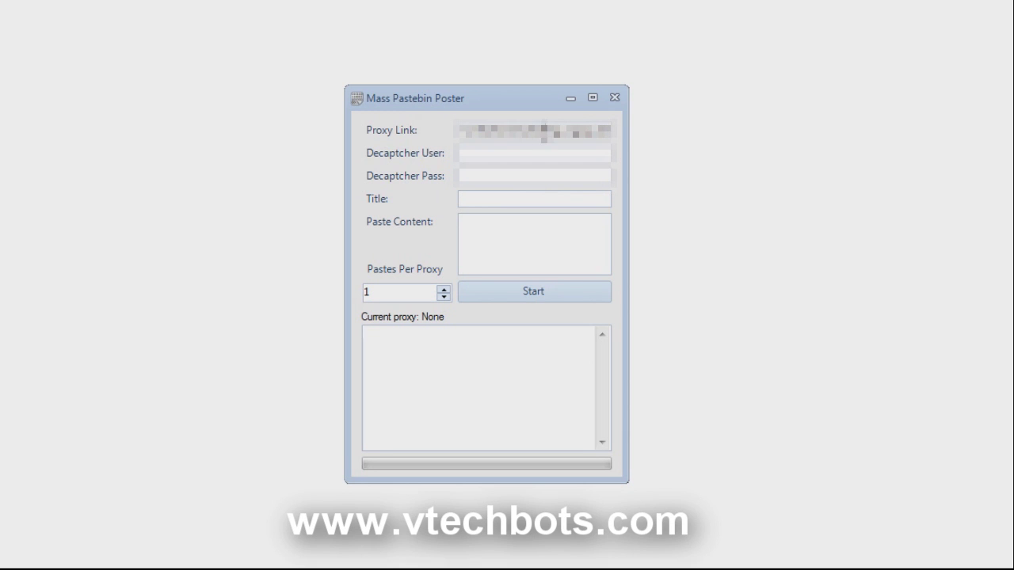
{"action": "left_click_drag", "start_coordinate": [541, 132], "coordinate": [686, 129]}
{"action": "left_click", "coordinate": [569, 136]}
{"action": "double_click", "coordinate": [583, 131]}
{"action": "left_click_drag", "start_coordinate": [610, 131], "coordinate": [367, 124]}
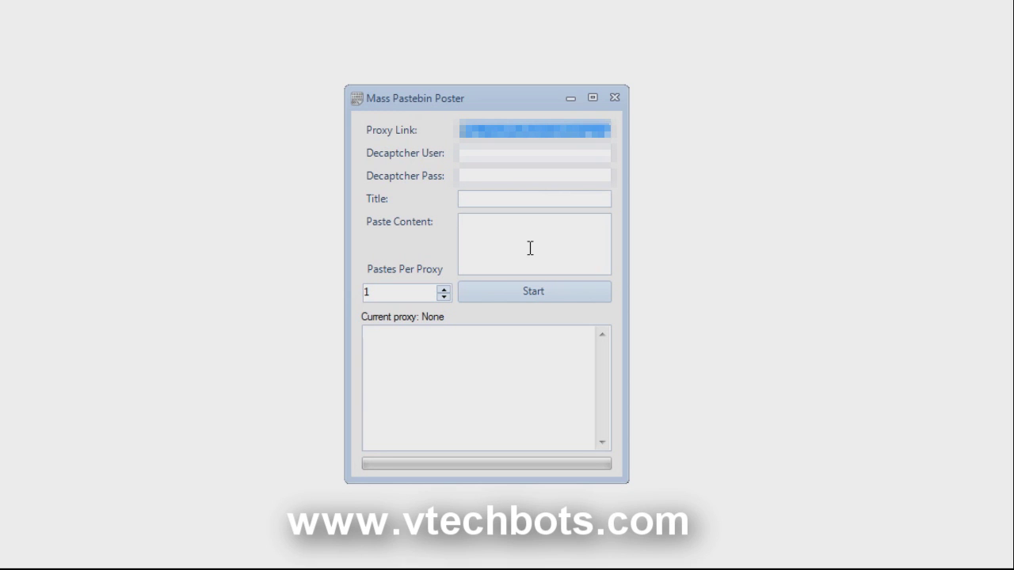
Title the paste VTECHBOTS with content 'Check out VTECHBOTS' and 'It works' on the next line
{"action": "left_click", "coordinate": [473, 198]}
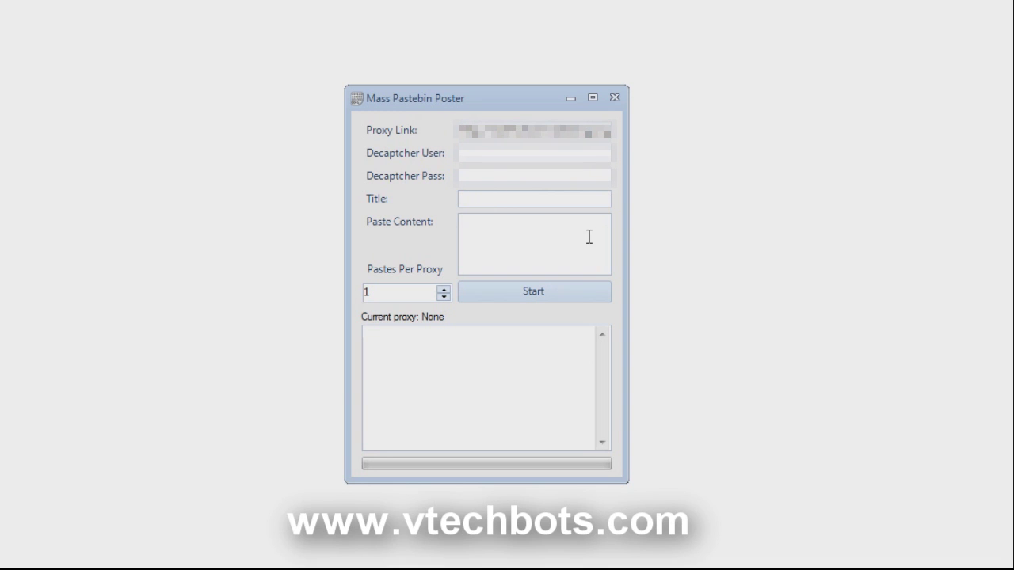
{"action": "type", "text": "V"}
{"action": "type", "text": "TECHBOTS"}
{"action": "type", "text": "Chec"}
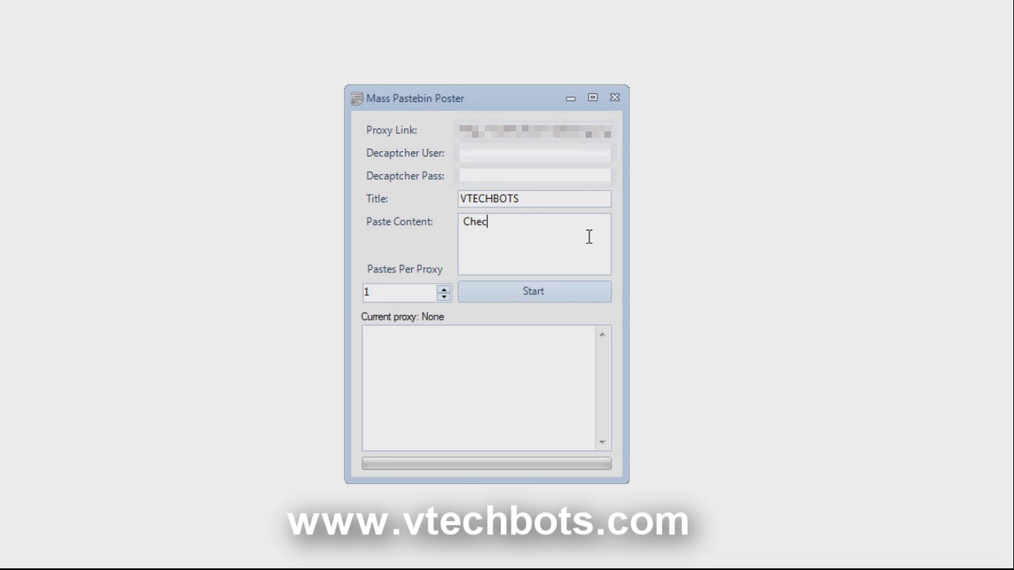
{"action": "type", "text": "k out VTECHBOTS"}
{"action": "key", "text": "Return"}
{"action": "type", "text": "It works"}
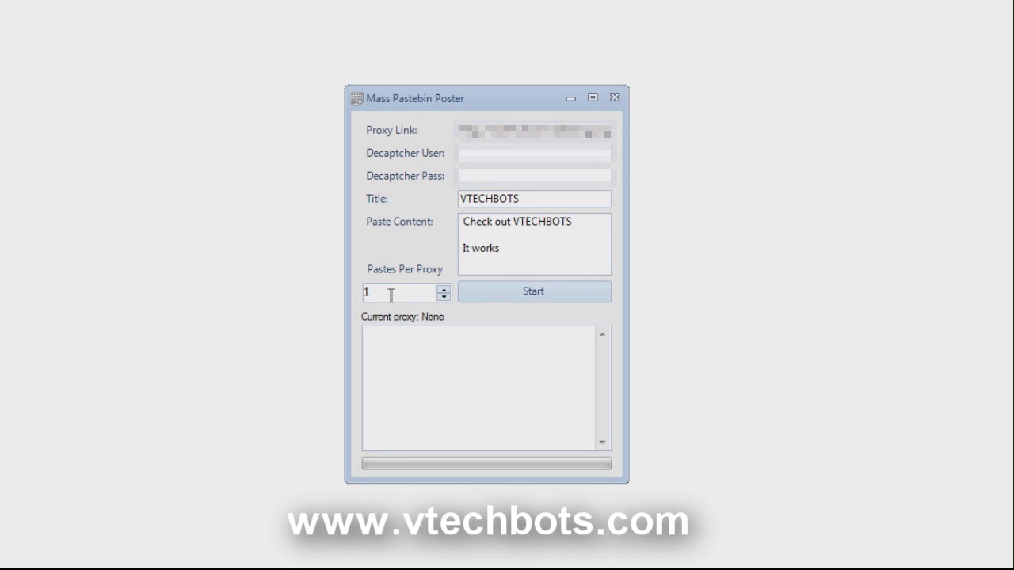
Set Pastes Per Proxy to 1 and start posting
{"action": "left_click", "coordinate": [444, 289]}
{"action": "left_click", "coordinate": [445, 289]}
{"action": "left_click", "coordinate": [444, 290]}
{"action": "left_click", "coordinate": [444, 290]}
{"action": "left_click_drag", "start_coordinate": [418, 290], "coordinate": [275, 283]}
{"action": "type", "text": "1"}
{"action": "left_click", "coordinate": [560, 297]}
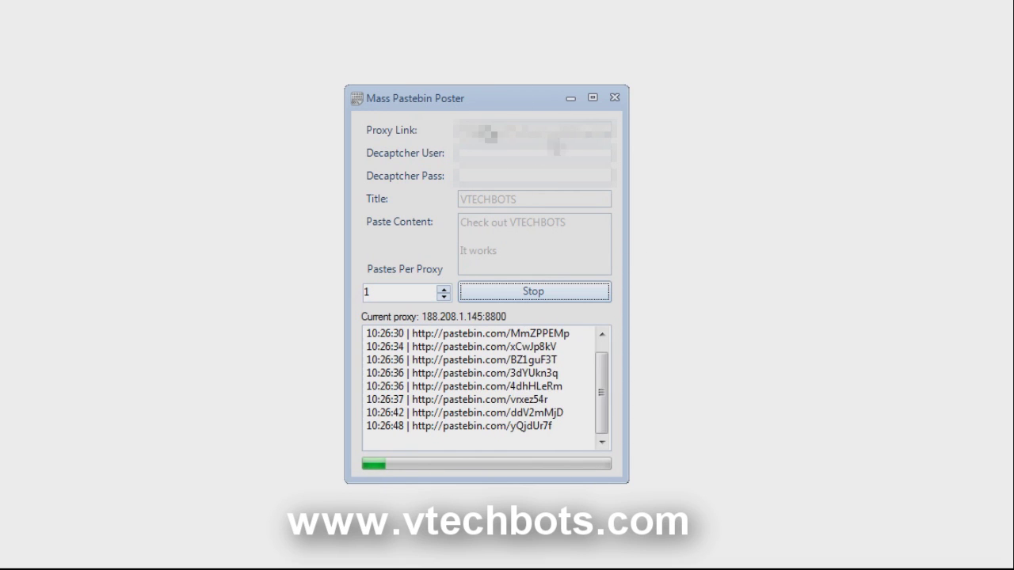
Stop the posting run once several pastebin links are logged
{"action": "left_click", "coordinate": [537, 293]}
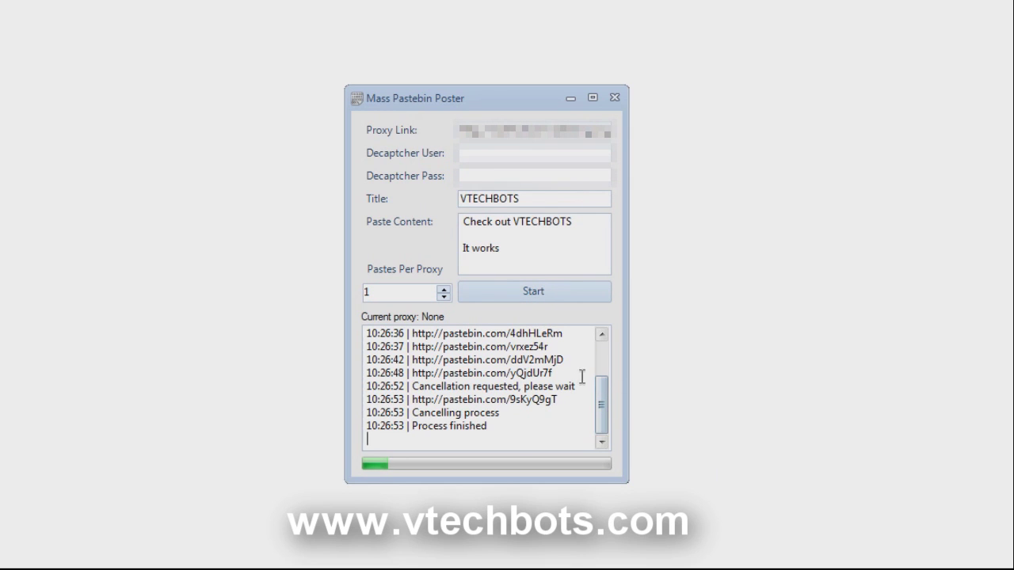
Select the ddV2mMjD paste link to view it on Pastebin, then return to the poster
{"action": "left_click_drag", "start_coordinate": [567, 361], "coordinate": [413, 360]}
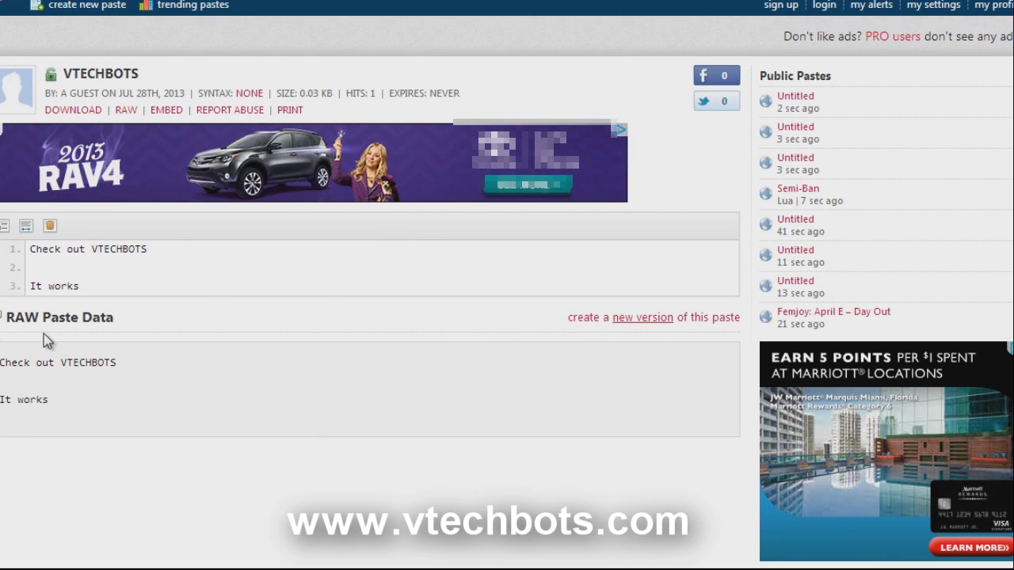
{"action": "key", "text": "alt+Tab"}
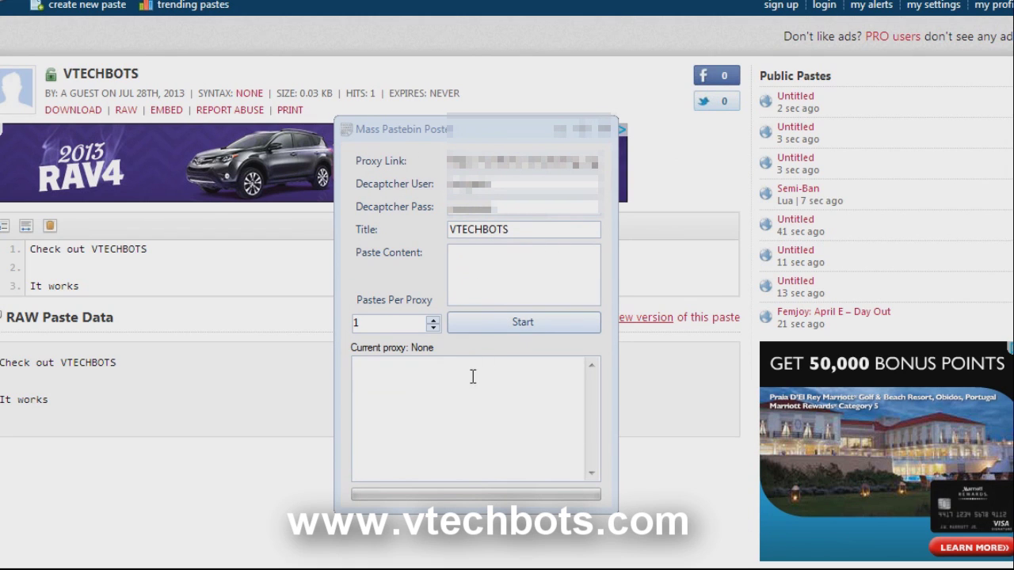
{"action": "left_click", "coordinate": [498, 276]}
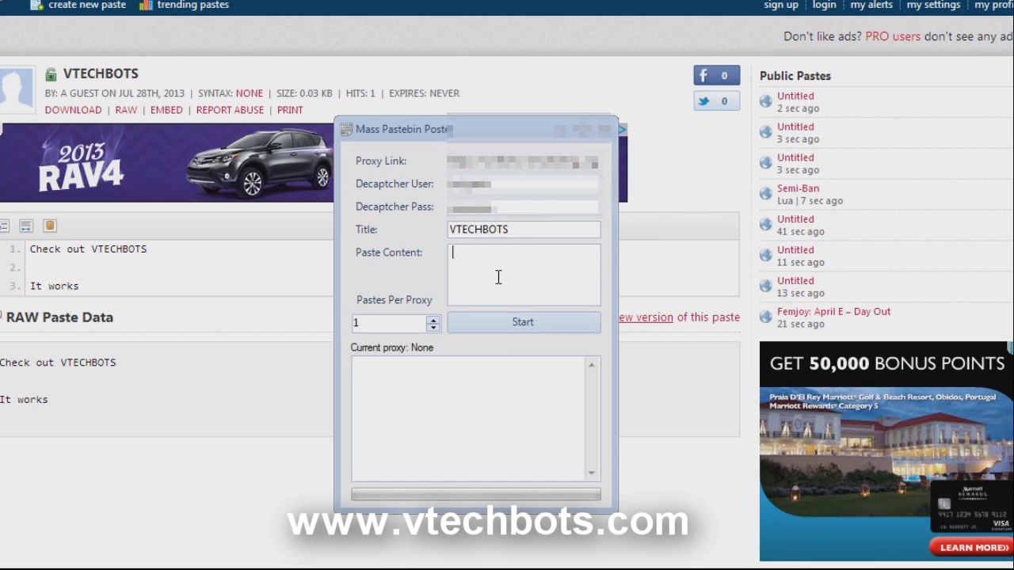
{"action": "type", "text": "Visit www.vtechbots.com for money m"}
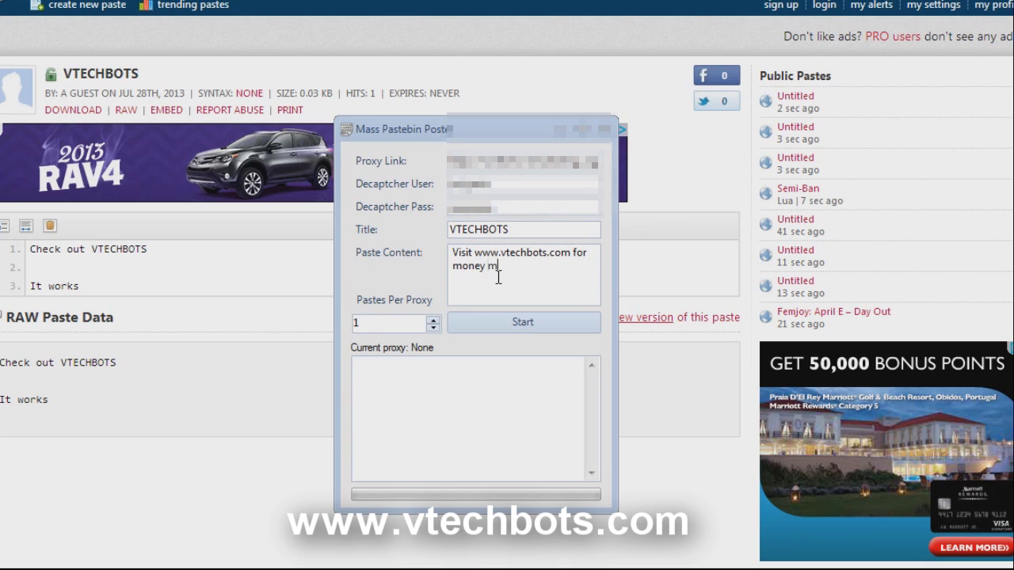
{"action": "type", "text": "aking bots"}
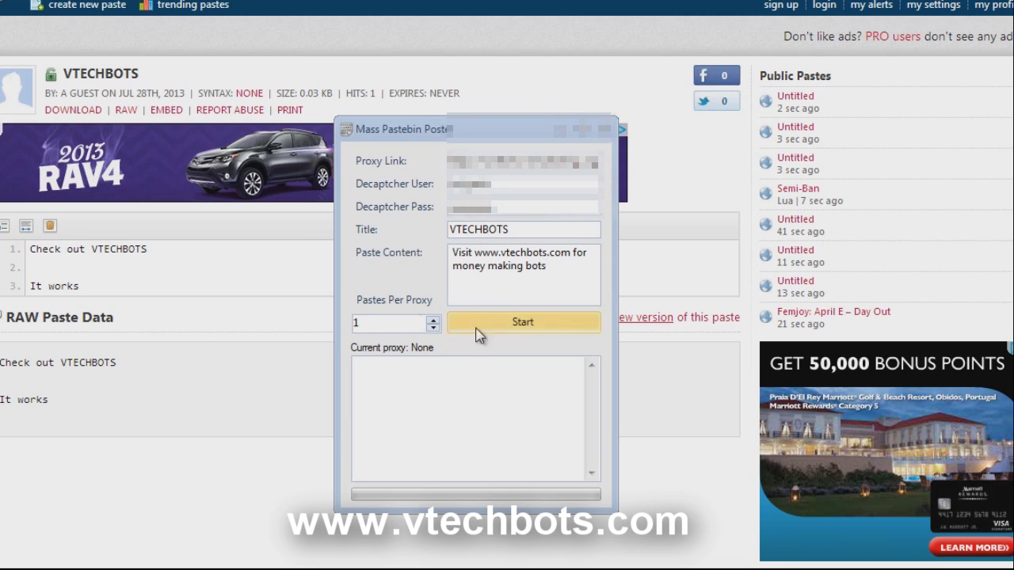
{"action": "left_click", "coordinate": [517, 331]}
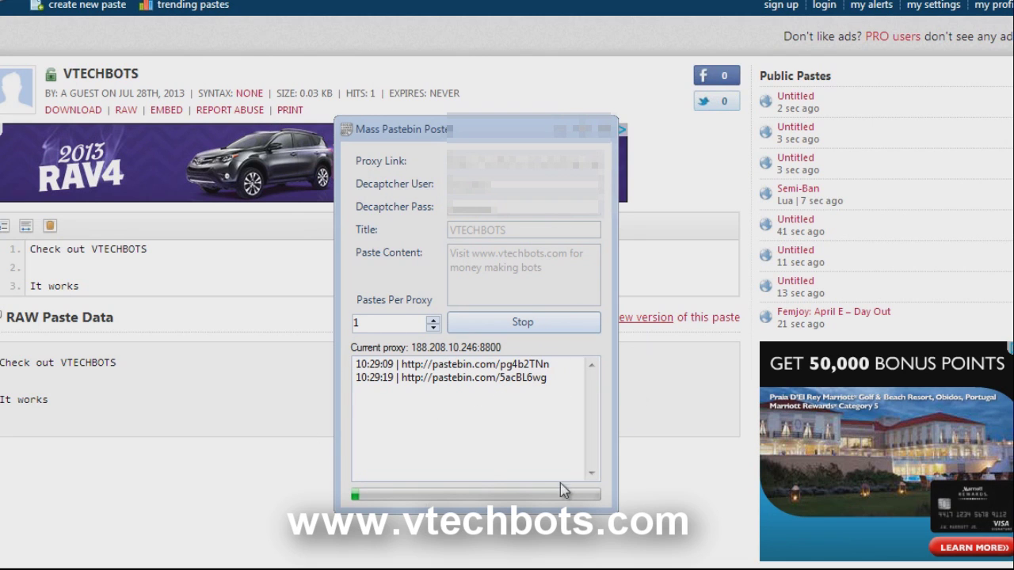
Stop the run after three pastes and select the newest BNWqCtNt link
{"action": "left_click", "coordinate": [548, 323]}
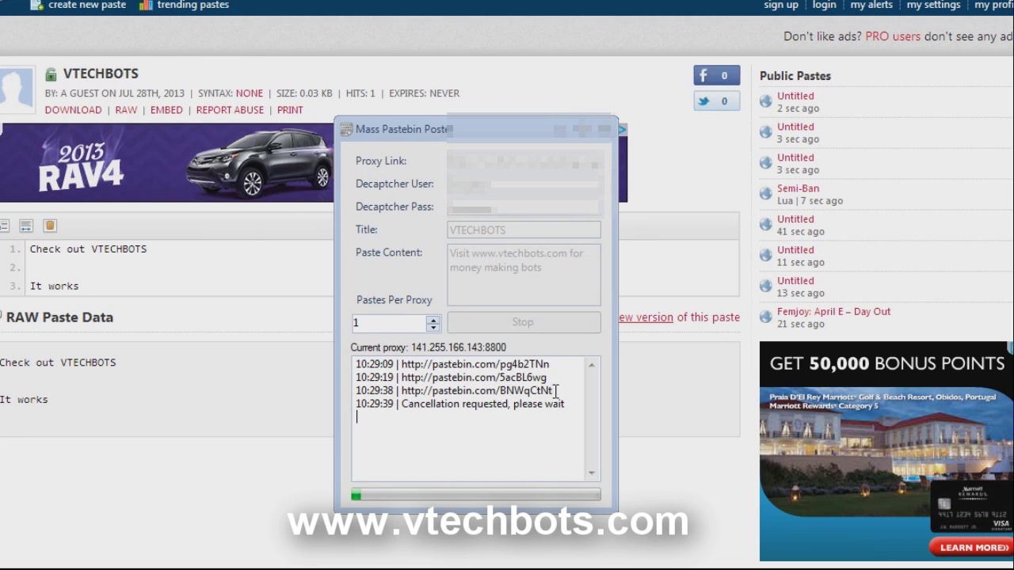
{"action": "left_click_drag", "start_coordinate": [557, 392], "coordinate": [397, 386]}
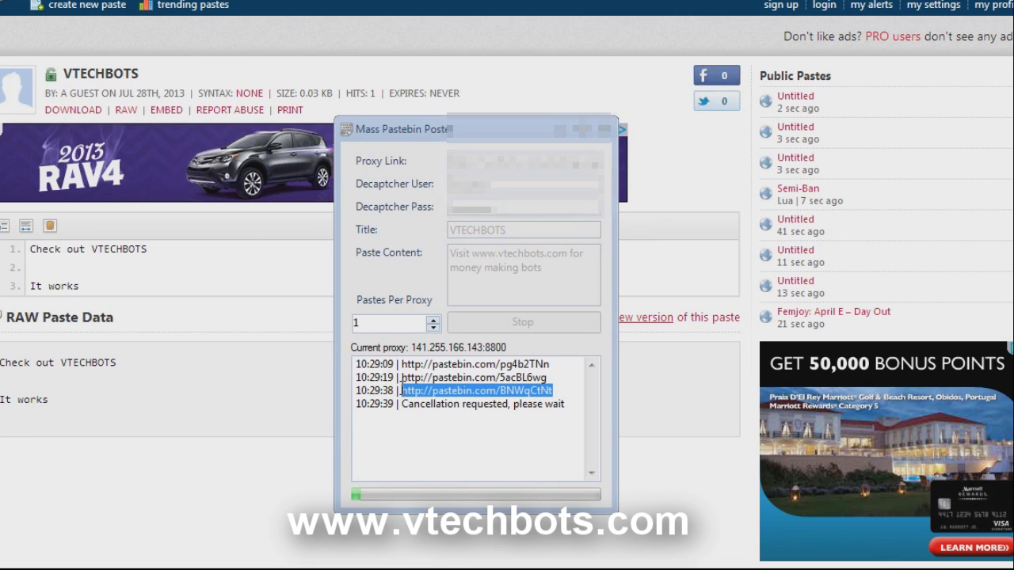
Check the newest paste's raw text on Pastebin, then return to the poster window
{"action": "key", "text": "alt+Tab"}
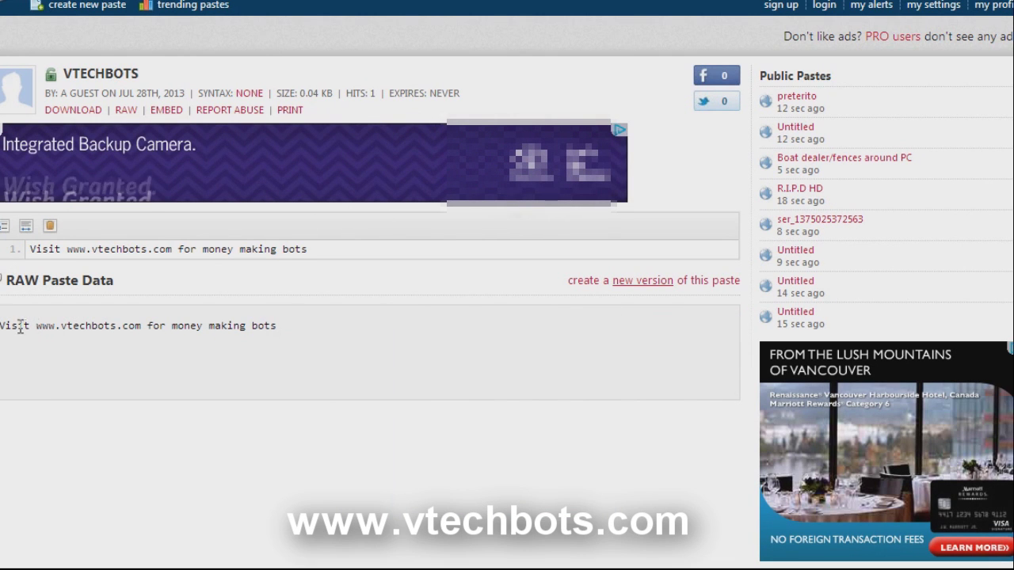
{"action": "left_click_drag", "start_coordinate": [23, 320], "coordinate": [209, 323]}
{"action": "left_click", "coordinate": [130, 323]}
{"action": "left_click_drag", "start_coordinate": [137, 325], "coordinate": [238, 324]}
{"action": "left_click", "coordinate": [75, 310]}
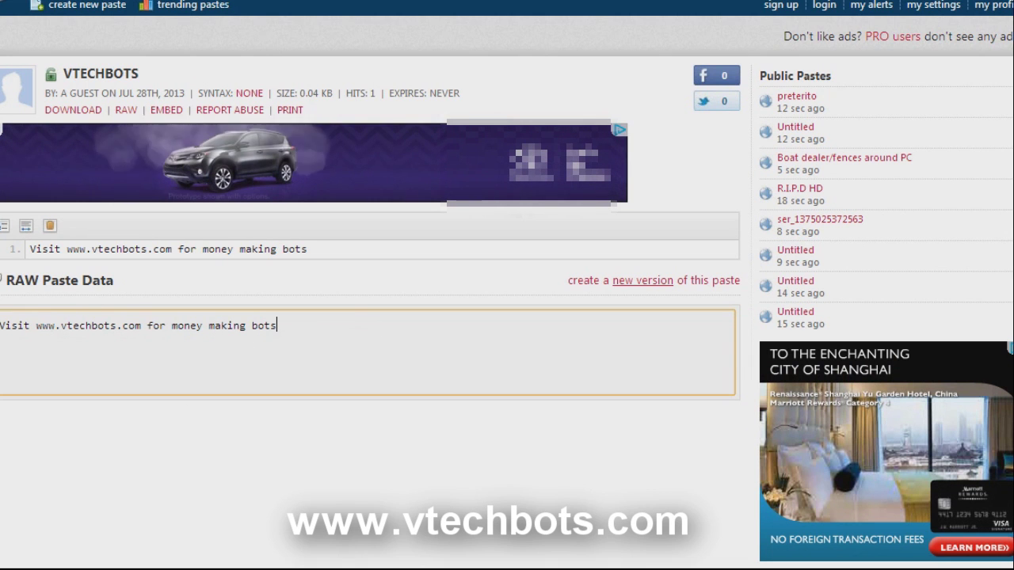
{"action": "key", "text": "alt+Tab"}
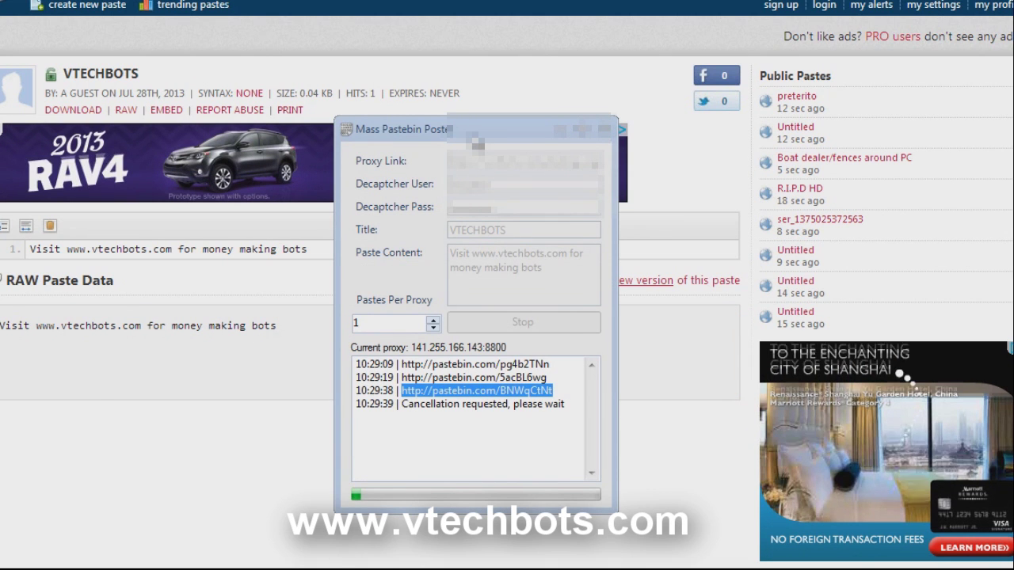